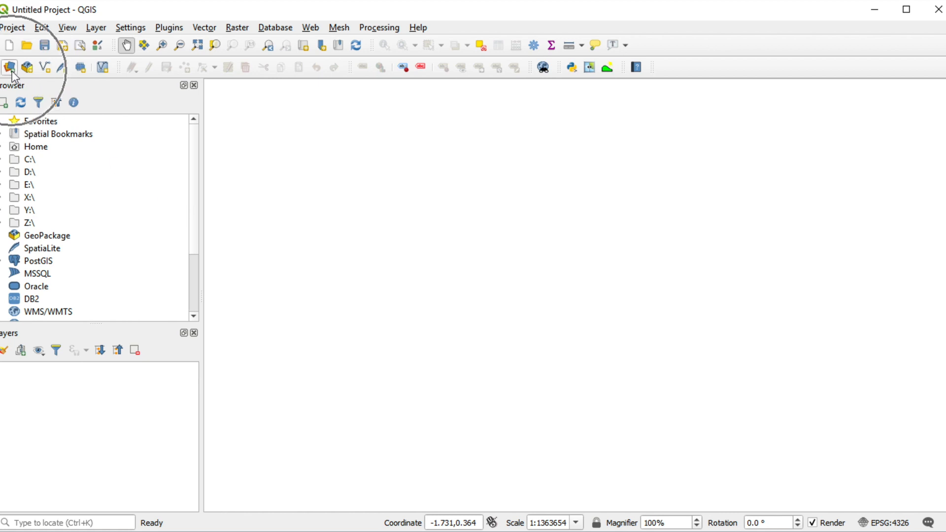
Add the vector dataset thai.shp from C:\Data\picture to the project.
{"action": "left_click", "coordinate": [10, 68]}
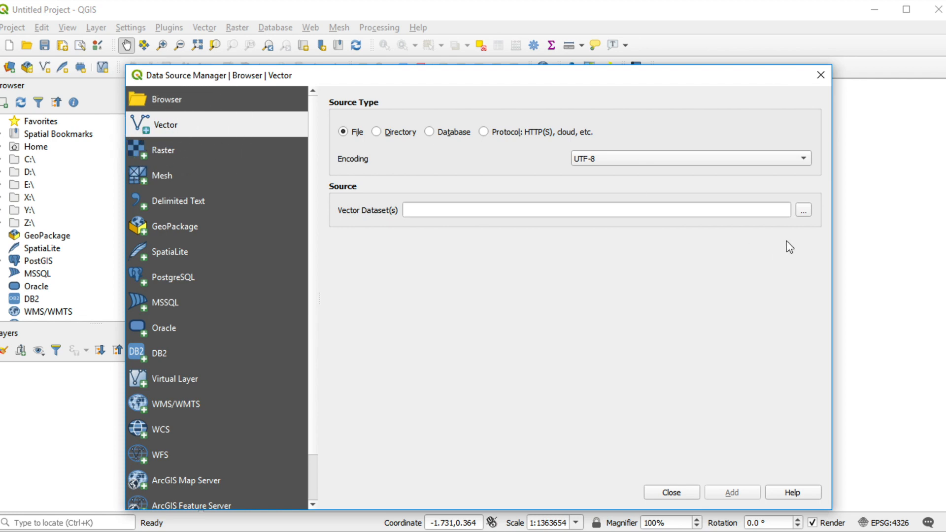
{"action": "left_click", "coordinate": [804, 211]}
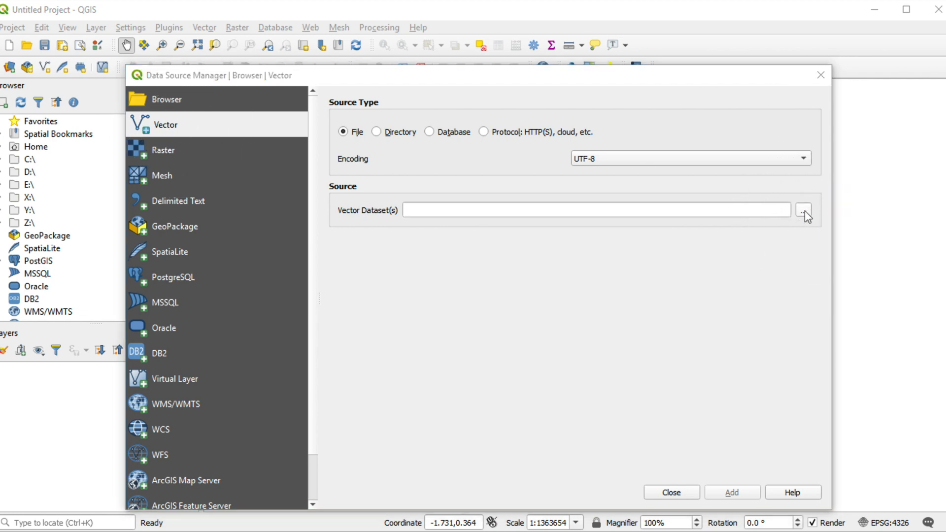
{"action": "left_click", "coordinate": [448, 272]}
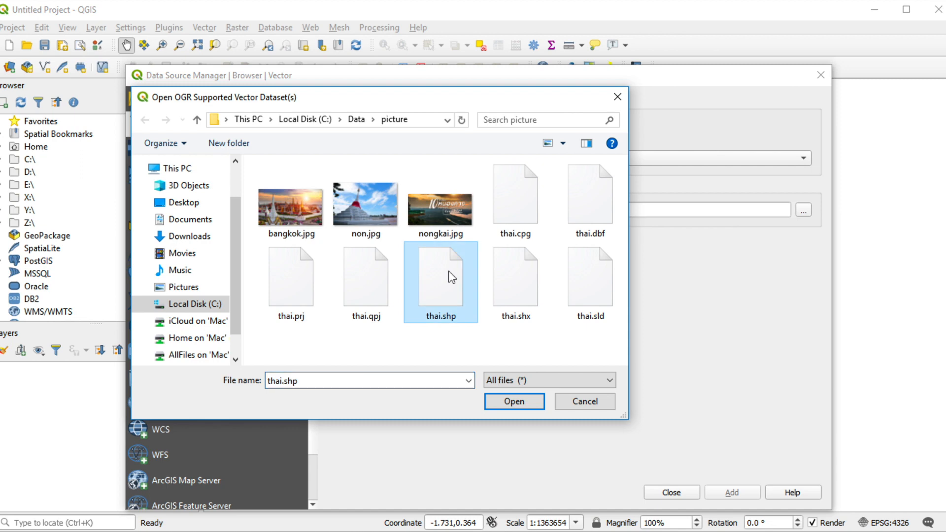
{"action": "left_click", "coordinate": [514, 401]}
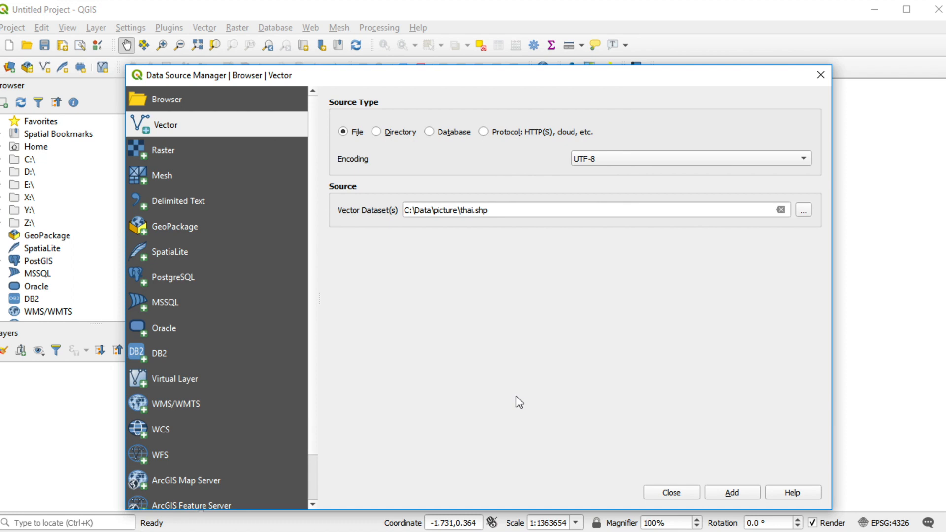
{"action": "left_click", "coordinate": [717, 492]}
{"action": "left_click", "coordinate": [671, 493]}
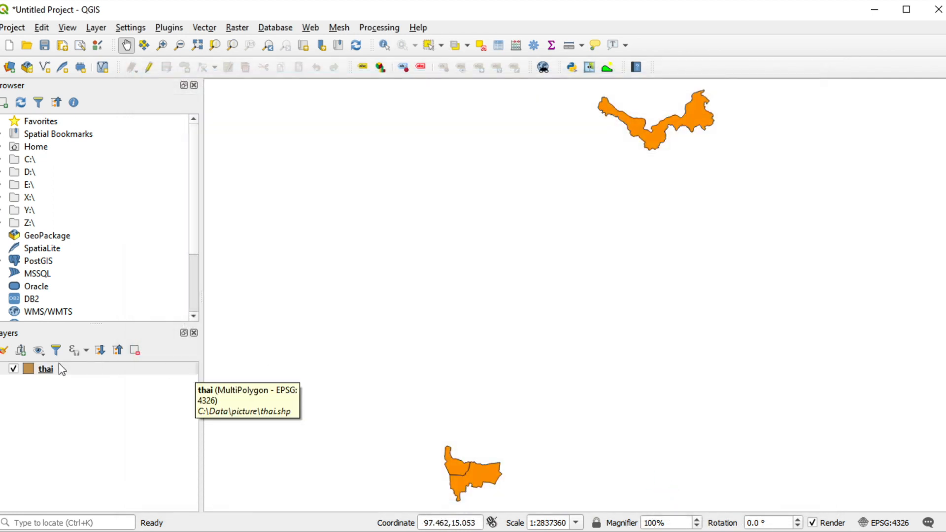
Examine the thai layer's attribute table, widening the picture column to read the full image paths, and close the table.
{"action": "left_click", "coordinate": [50, 374]}
{"action": "right_click", "coordinate": [49, 373]}
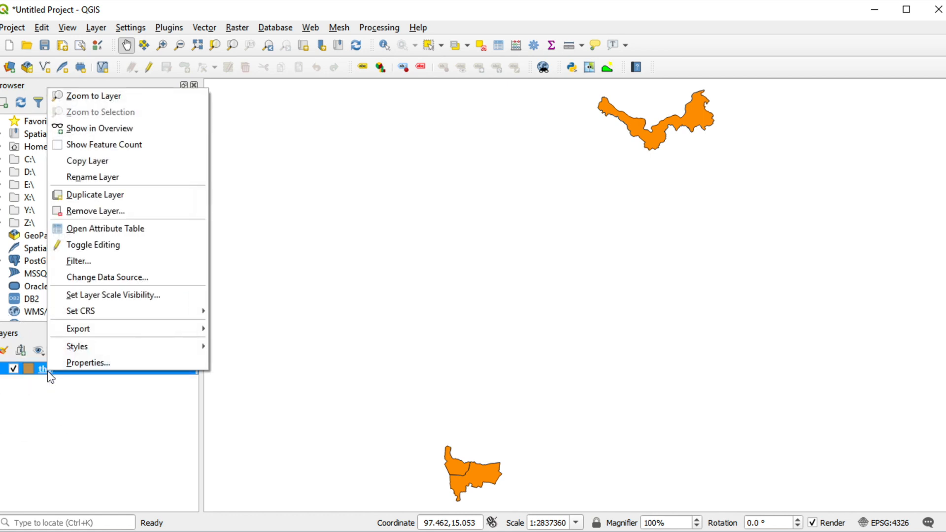
{"action": "left_click", "coordinate": [136, 228]}
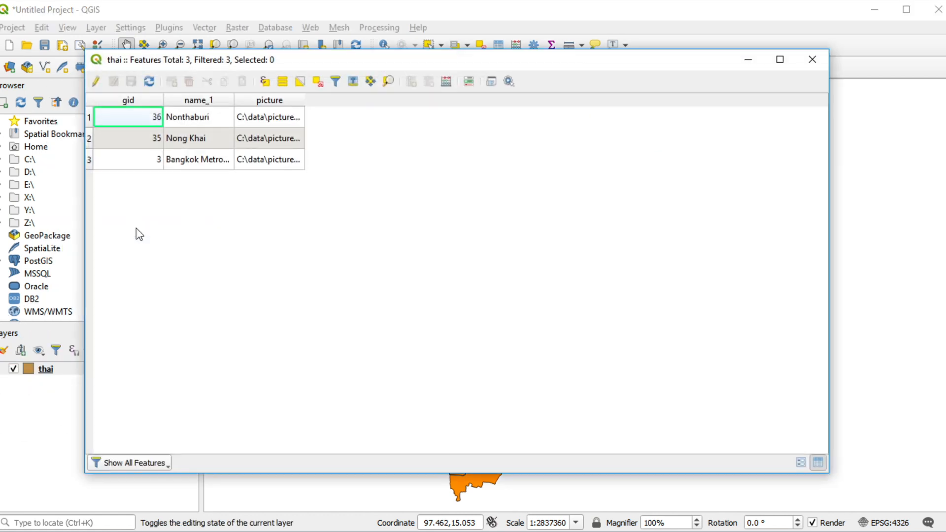
{"action": "left_click_drag", "start_coordinate": [304, 105], "coordinate": [437, 105]}
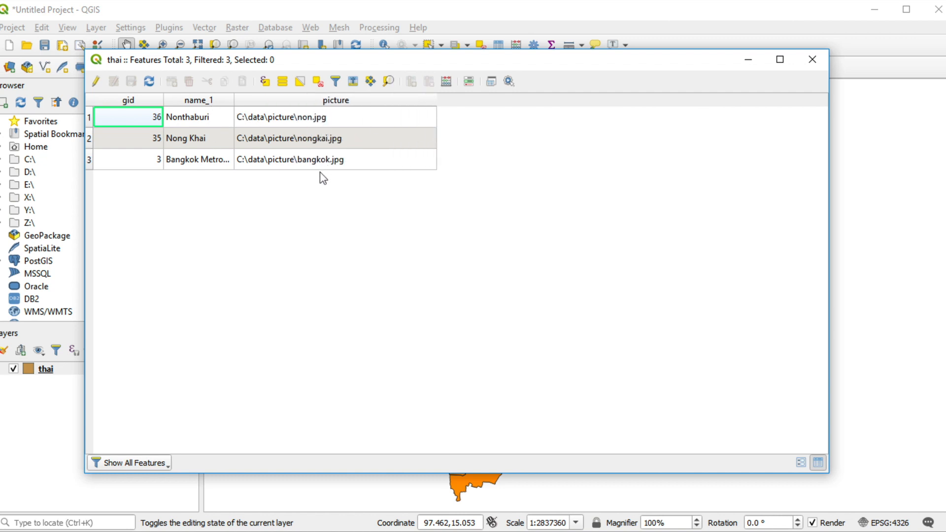
{"action": "left_click", "coordinate": [813, 60]}
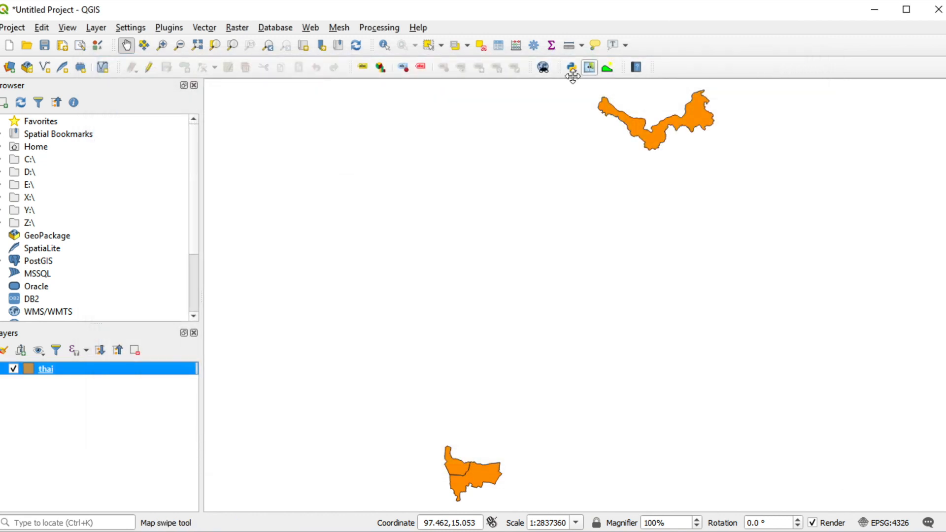
Set up a new virtual field named pic of type Text (string) for the thai layer in the Field Calculator.
{"action": "left_click", "coordinate": [516, 46]}
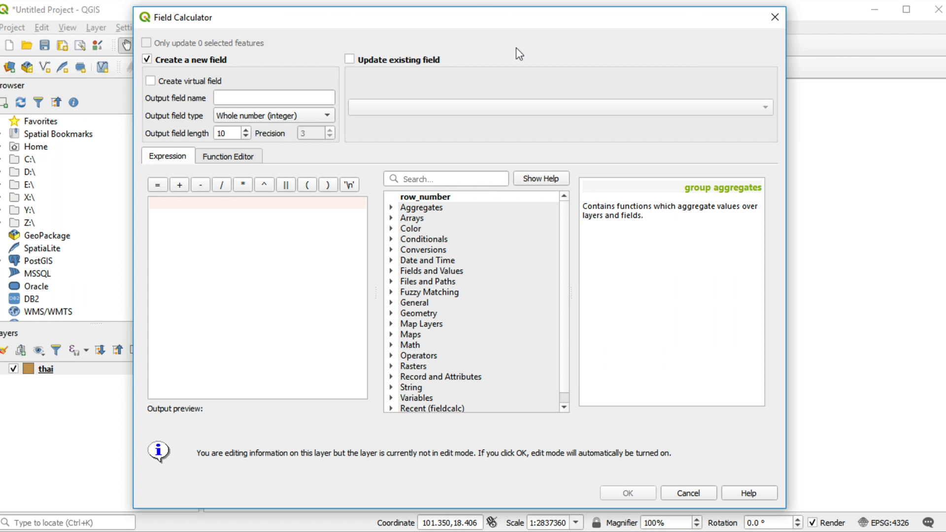
{"action": "left_click", "coordinate": [172, 81]}
{"action": "left_click", "coordinate": [272, 99]}
{"action": "type", "text": "pic"}
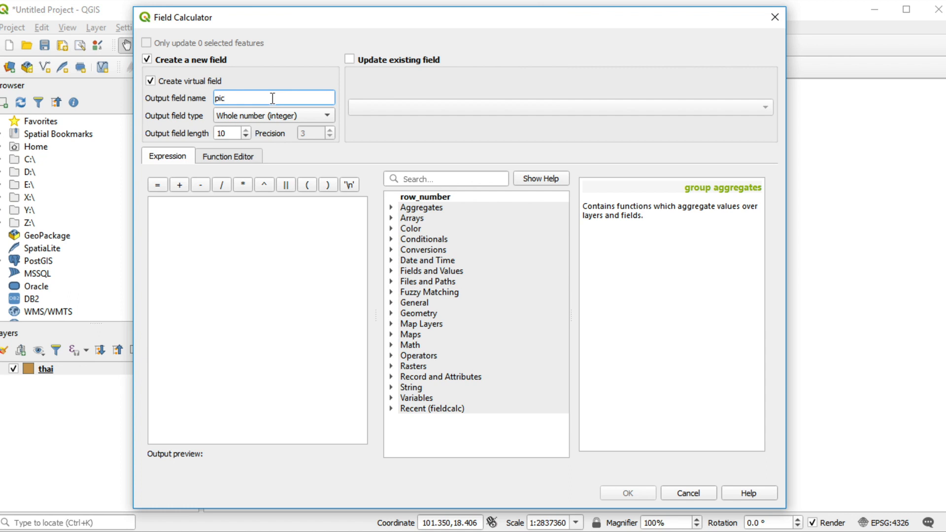
{"action": "left_click", "coordinate": [281, 121]}
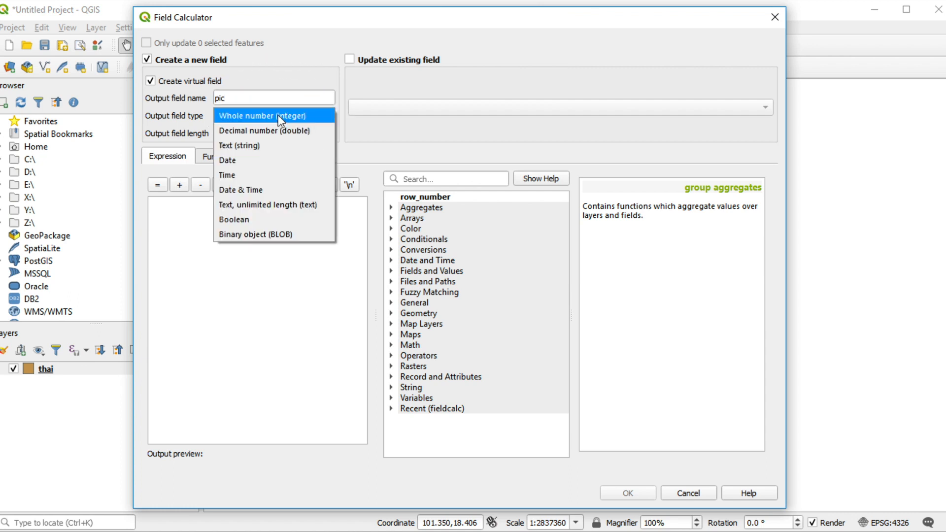
{"action": "left_click", "coordinate": [271, 145]}
Begin the pic field's expression with '<img src="file:///' || picture, using the layer's picture field.
{"action": "left_click", "coordinate": [243, 213]}
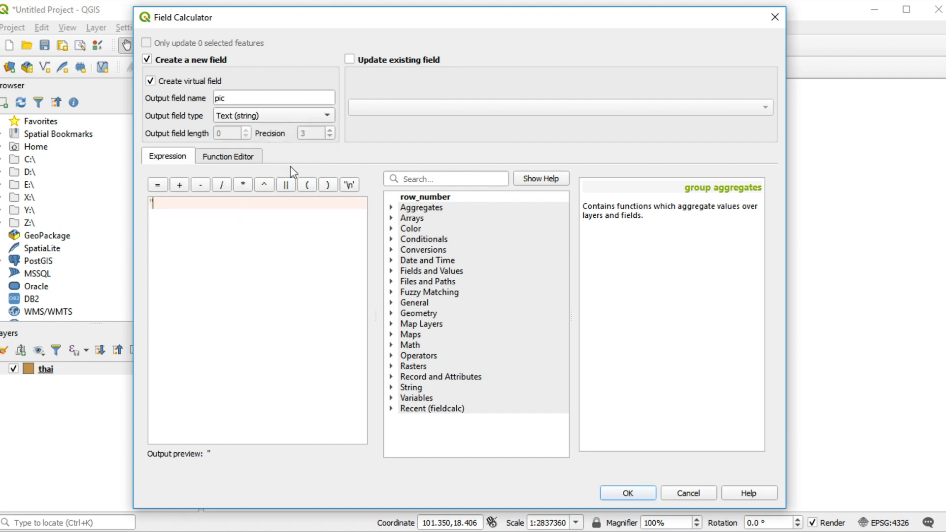
{"action": "type", "text": "'<img src=\""}
{"action": "type", "text": "file:///' "}
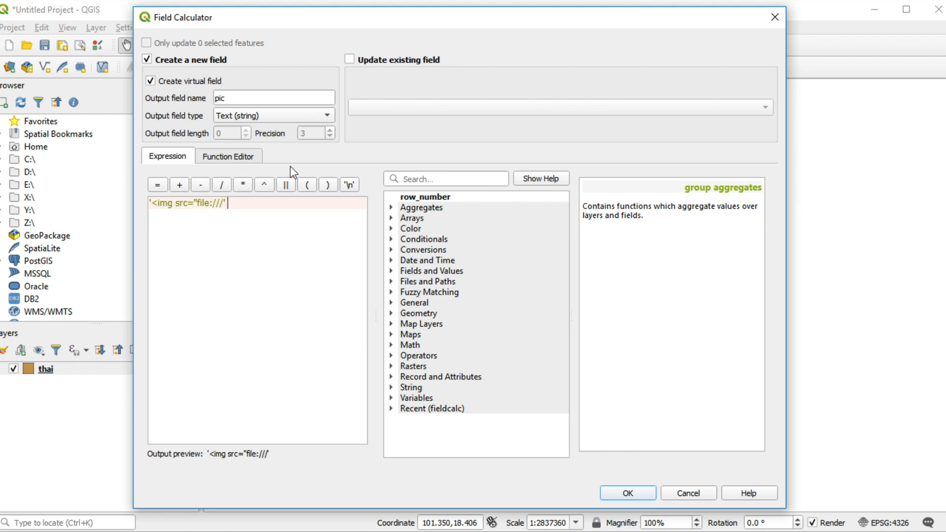
{"action": "type", "text": "|| pic"}
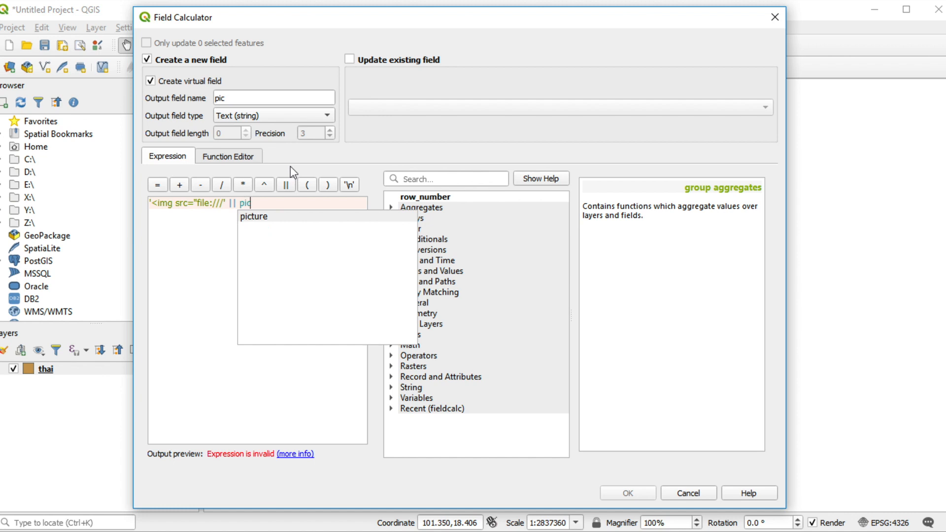
{"action": "key", "text": "ctrl"}
{"action": "key", "text": "ctrl"}
{"action": "key", "text": "ctrl"}
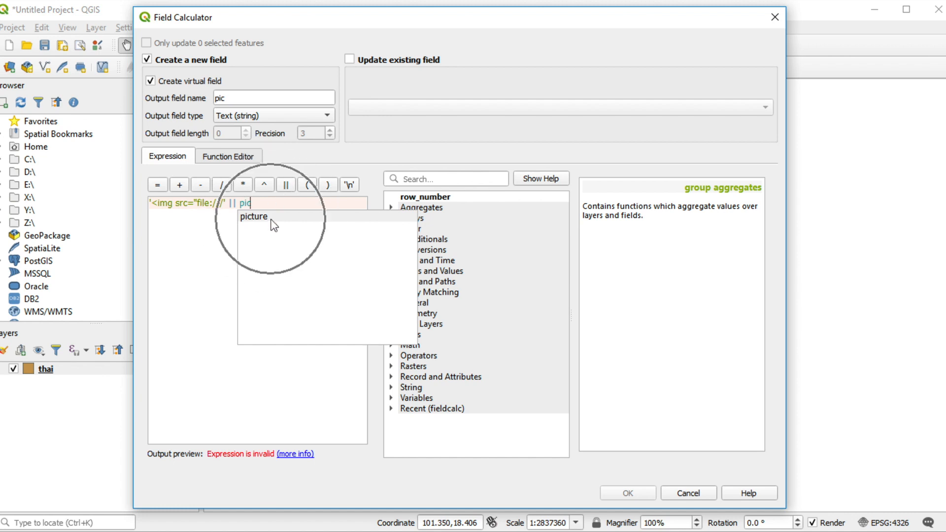
{"action": "left_click", "coordinate": [271, 220]}
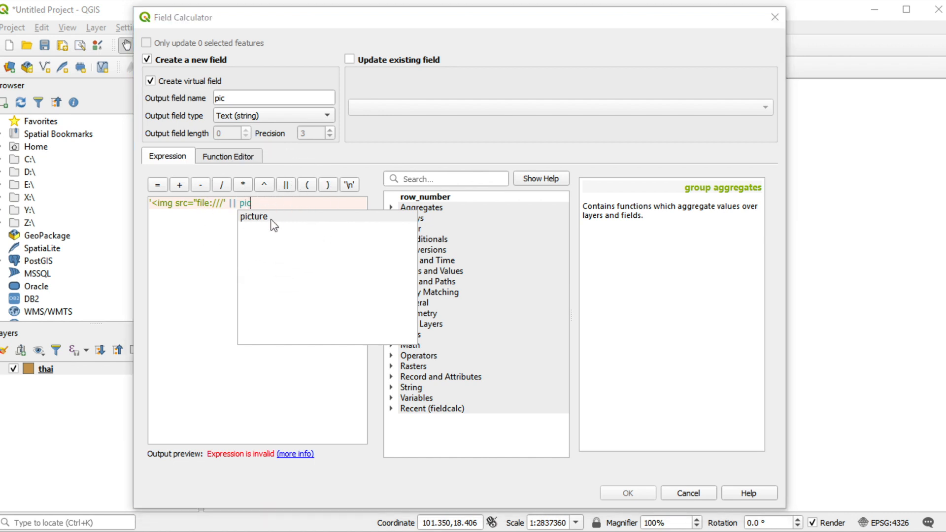
{"action": "double_click", "coordinate": [280, 218]}
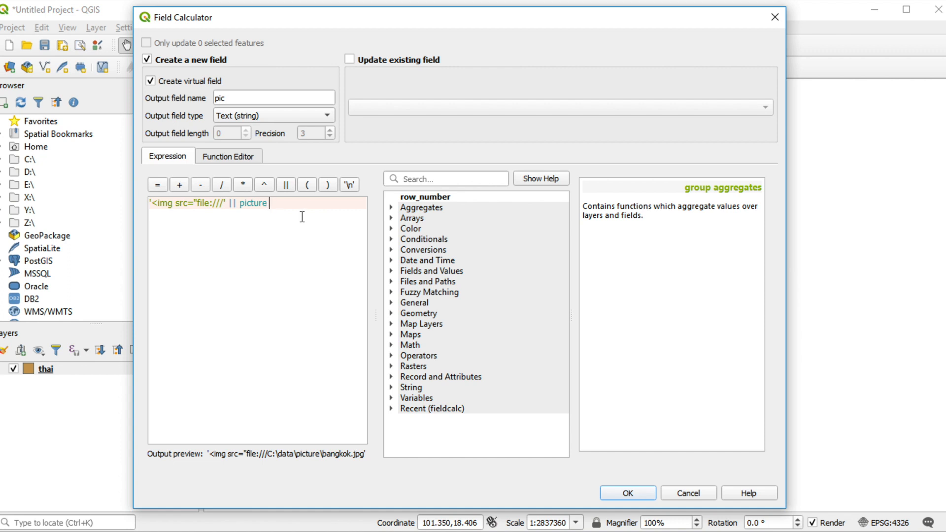
Complete the expression by appending || '">' and create the virtual field.
{"action": "type", "text": "||"}
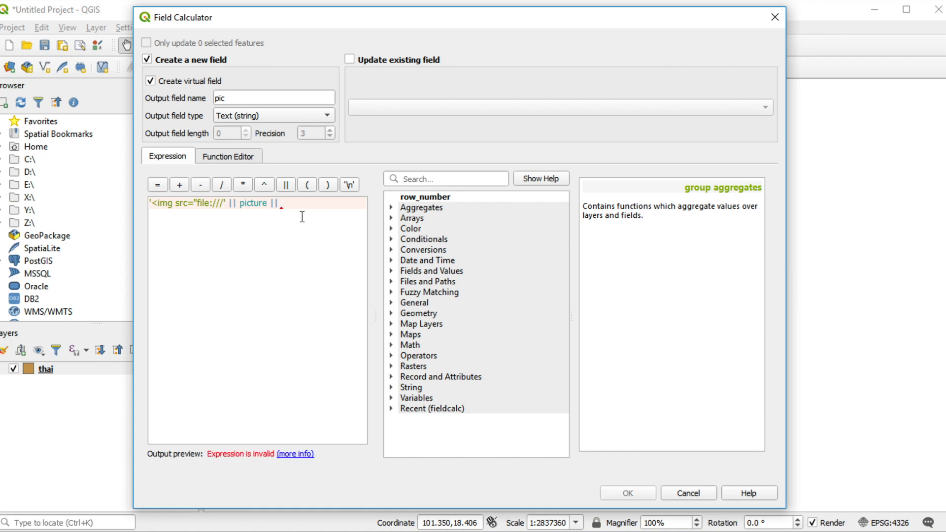
{"action": "type", "text": " ''"}
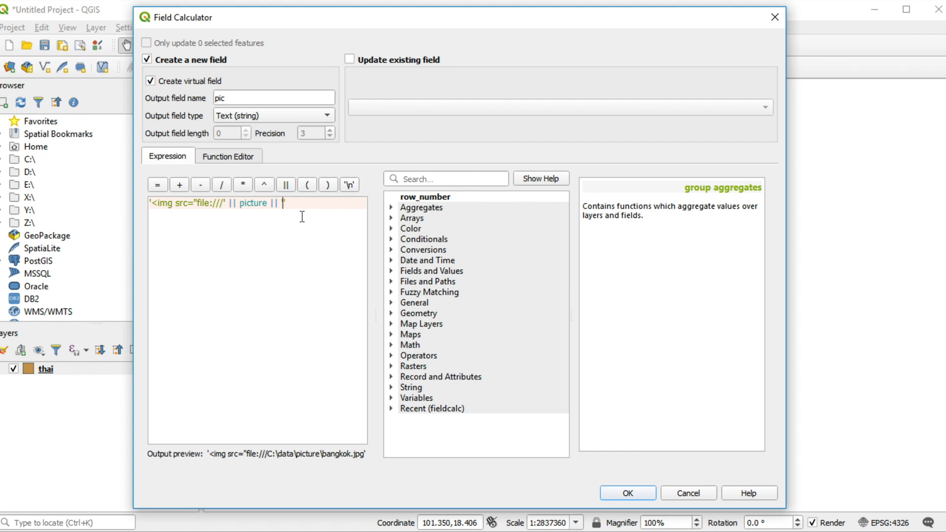
{"action": "type", "text": "\">"}
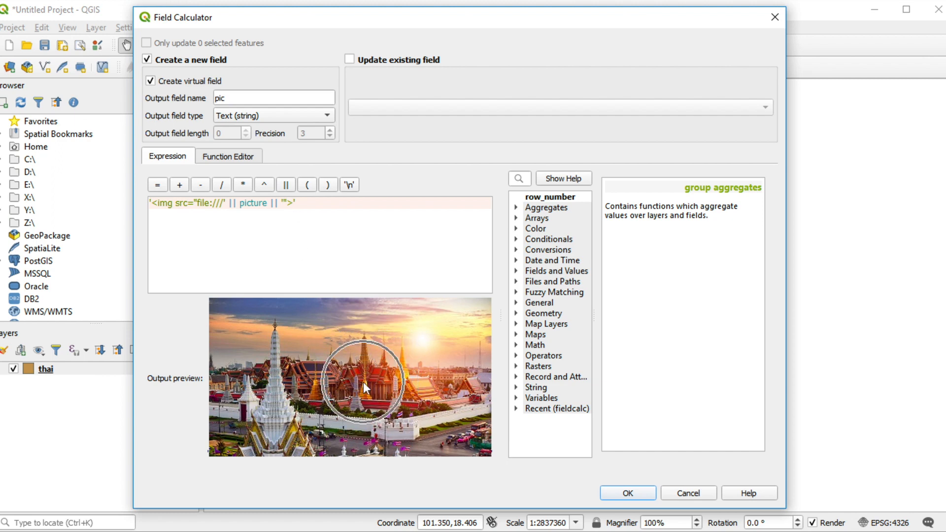
{"action": "left_click", "coordinate": [627, 494]}
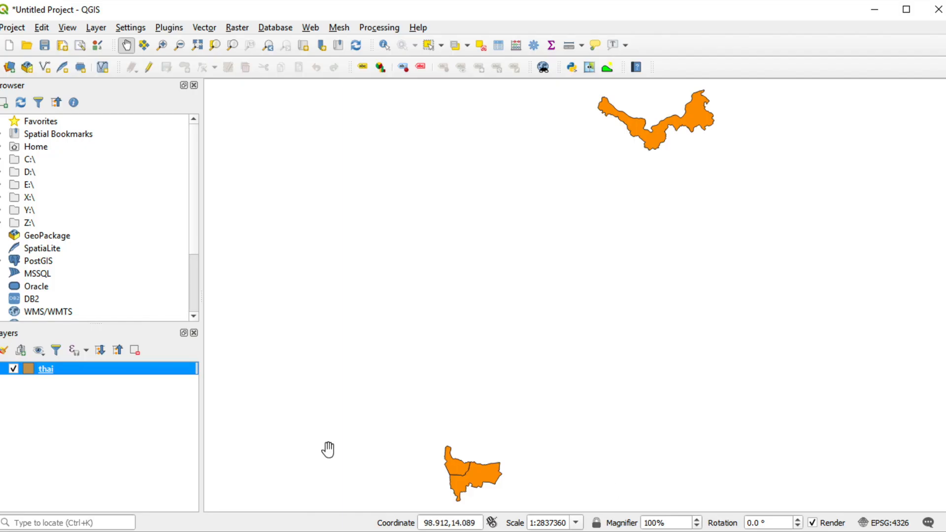
Set up an export of the thai layer's features to a Keyhole Markup Language file named thai.kml in C:\Data\picture.
{"action": "key", "text": "ctrl"}
{"action": "key", "text": "ctrl"}
{"action": "key", "text": "ctrl"}
{"action": "right_click", "coordinate": [56, 373]}
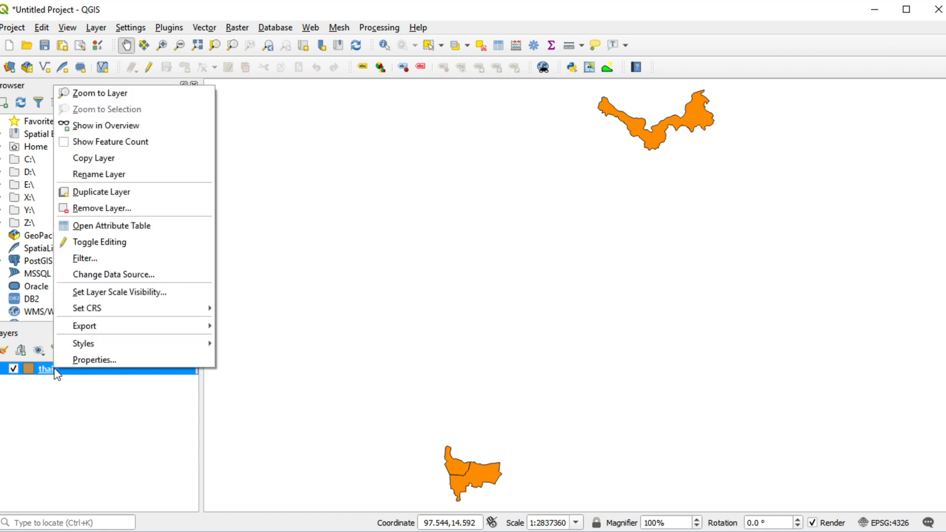
{"action": "mouse_move", "coordinate": [148, 321]}
{"action": "key", "text": "ctrl"}
{"action": "left_click", "coordinate": [237, 325]}
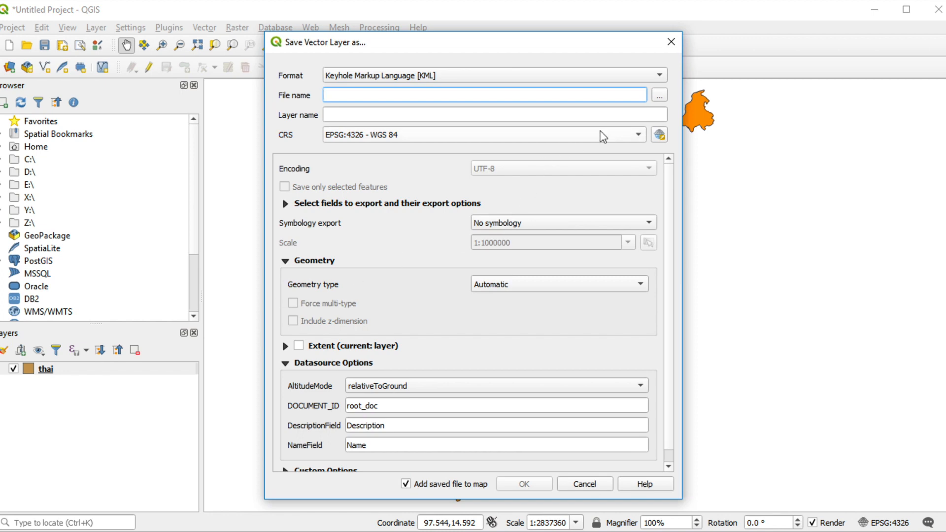
{"action": "key", "text": "ctrl"}
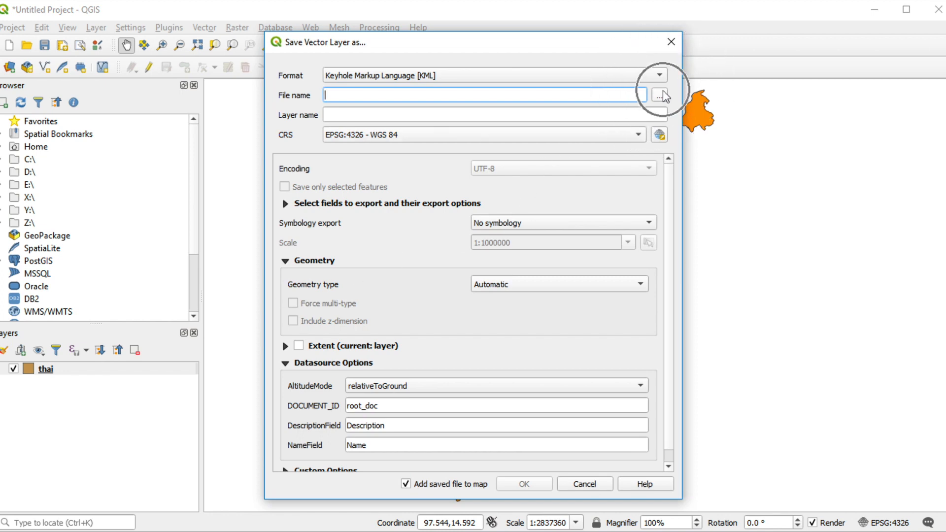
{"action": "left_click", "coordinate": [661, 95]}
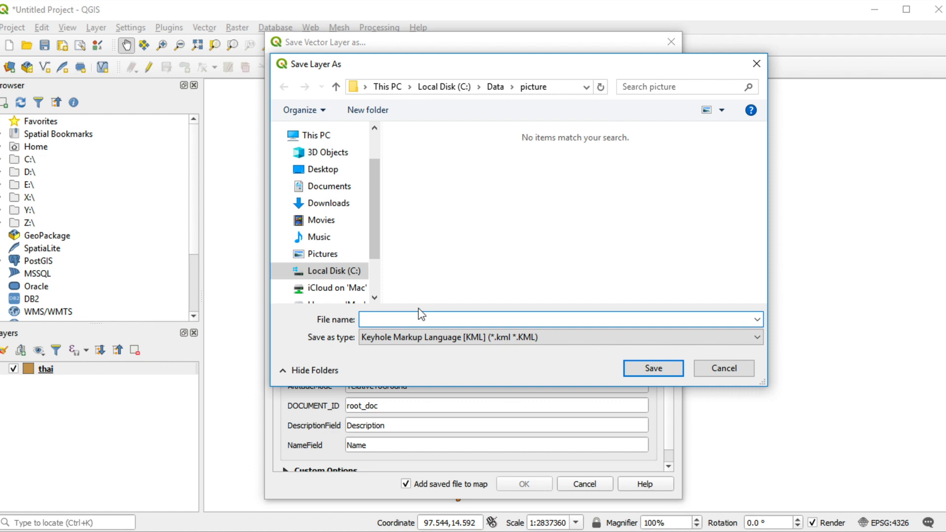
{"action": "type", "text": "thai.kml"}
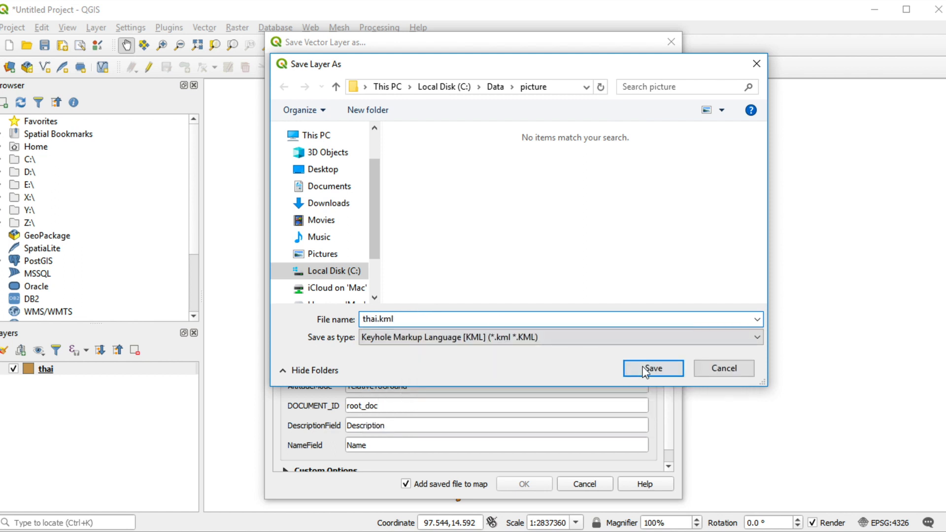
{"action": "key", "text": "ctrl"}
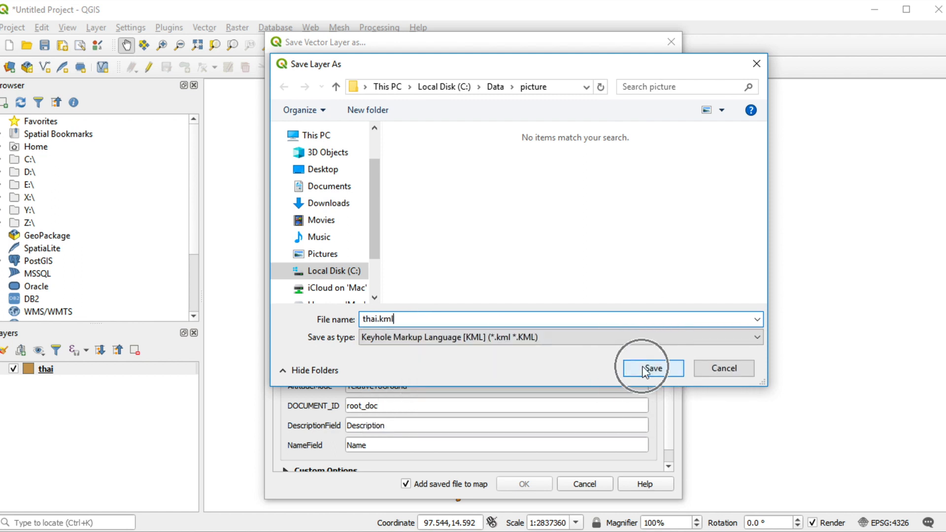
{"action": "left_click", "coordinate": [653, 368]}
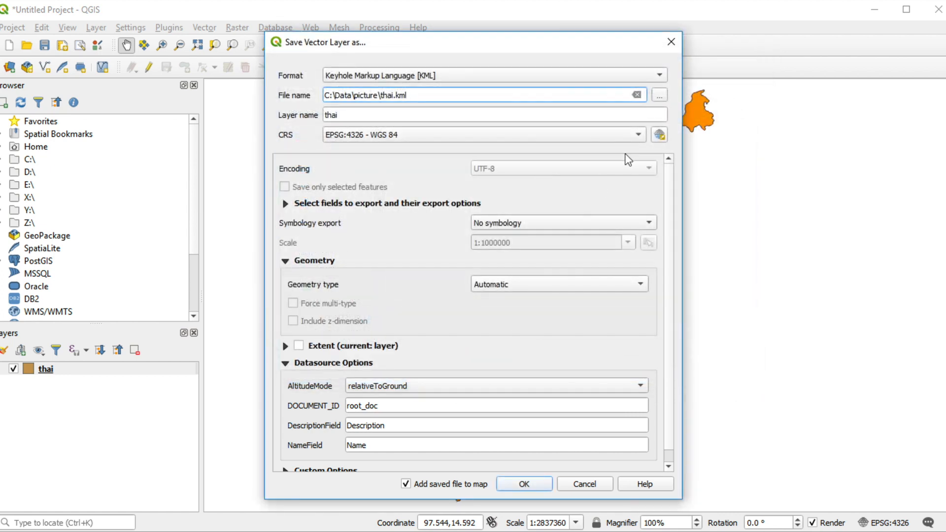
Set the export's coordinate reference system to EPSG:3857 - WGS 84 / Pseudo-Mercator by filtering for 3857.
{"action": "key", "text": "ctrl"}
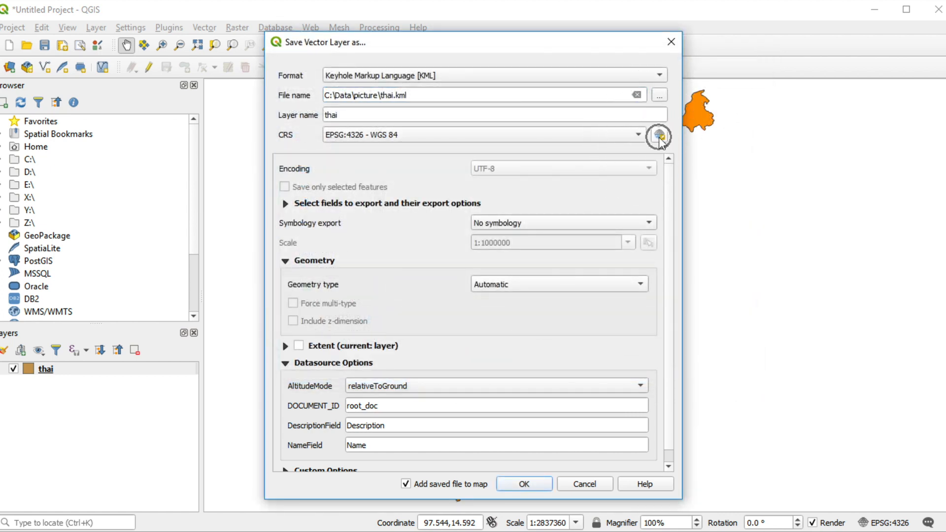
{"action": "left_click", "coordinate": [660, 136]}
{"action": "left_click", "coordinate": [413, 139]}
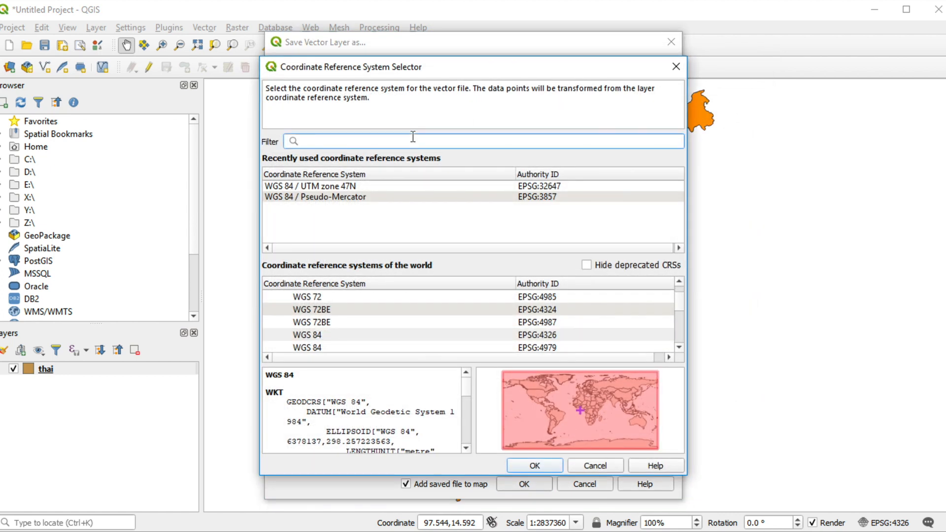
{"action": "type", "text": "3857"}
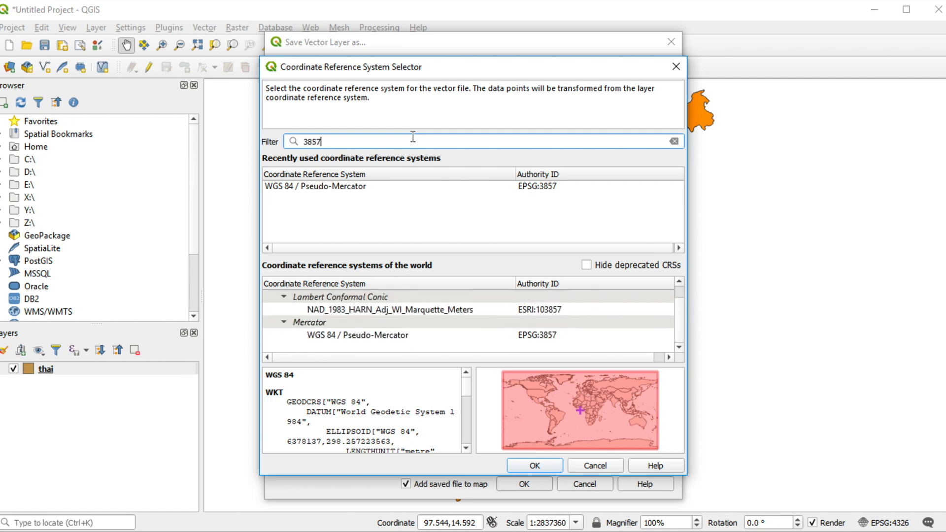
{"action": "left_click", "coordinate": [383, 337]}
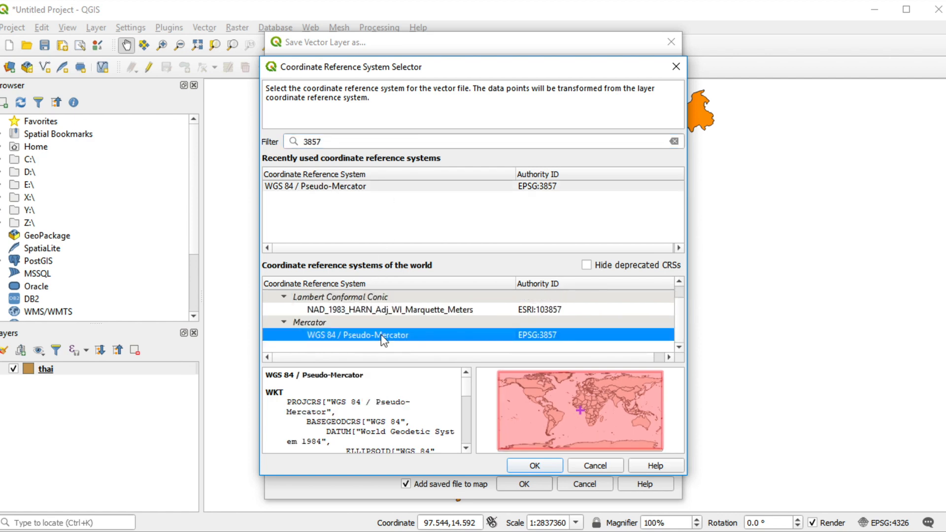
{"action": "left_click", "coordinate": [534, 467]}
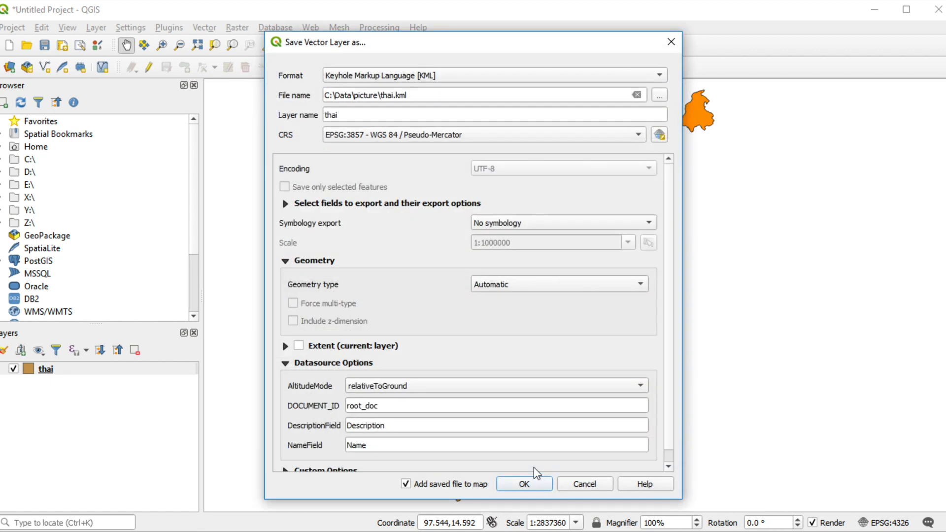
Set the KML export's NameField to name_1 and export the thai layer, adding the saved file to the map.
{"action": "left_click", "coordinate": [354, 448]}
{"action": "double_click", "coordinate": [355, 448]}
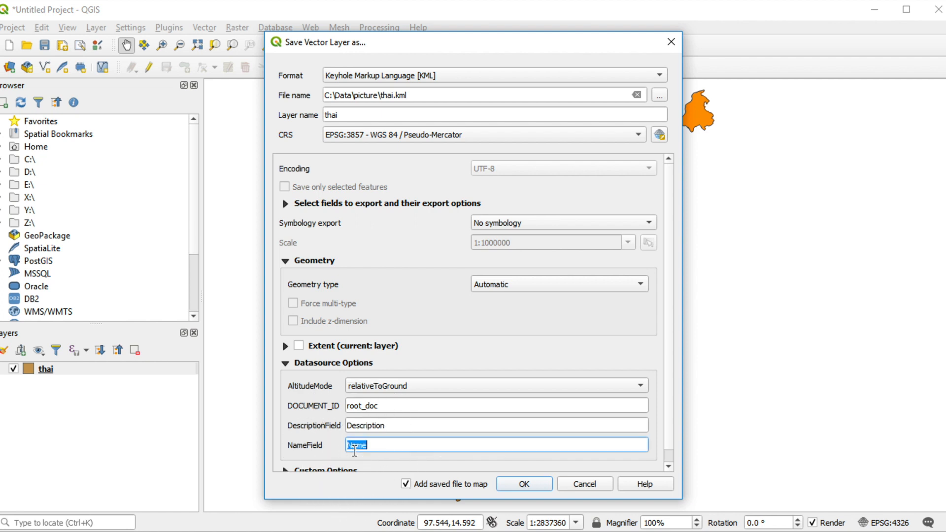
{"action": "type", "text": "name_1"}
{"action": "left_click", "coordinate": [524, 486]}
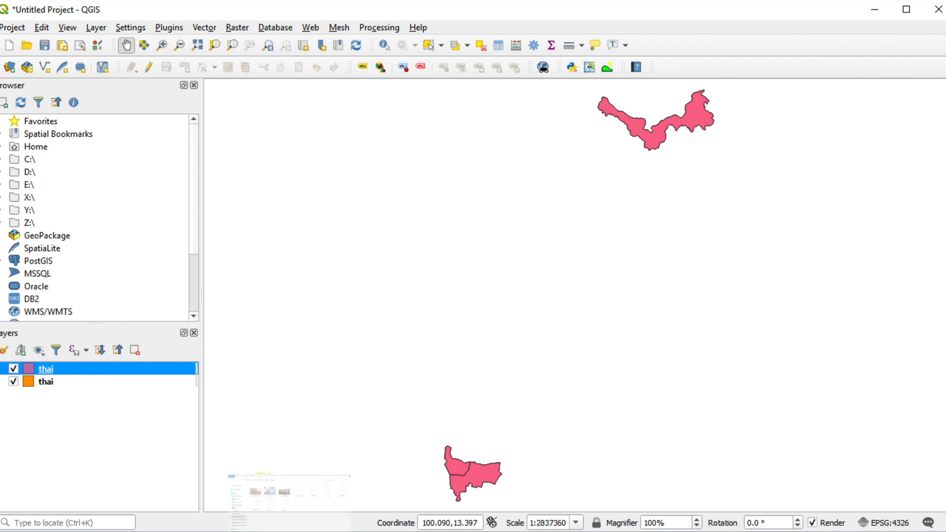
Switch to the C:\Data\picture folder in File Explorer and open thai.kml in Google Earth Pro.
{"action": "mouse_move", "coordinate": [290, 531]}
{"action": "left_click", "coordinate": [302, 507]}
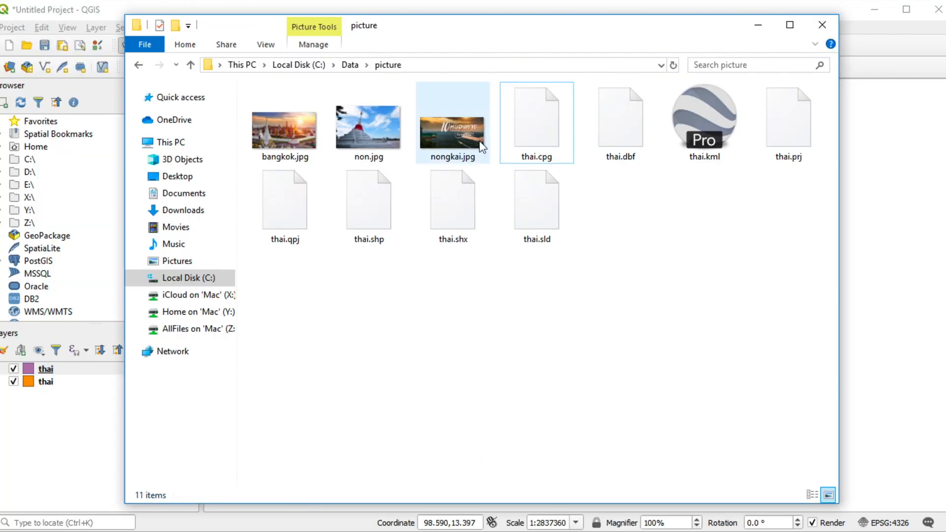
{"action": "left_click", "coordinate": [682, 103]}
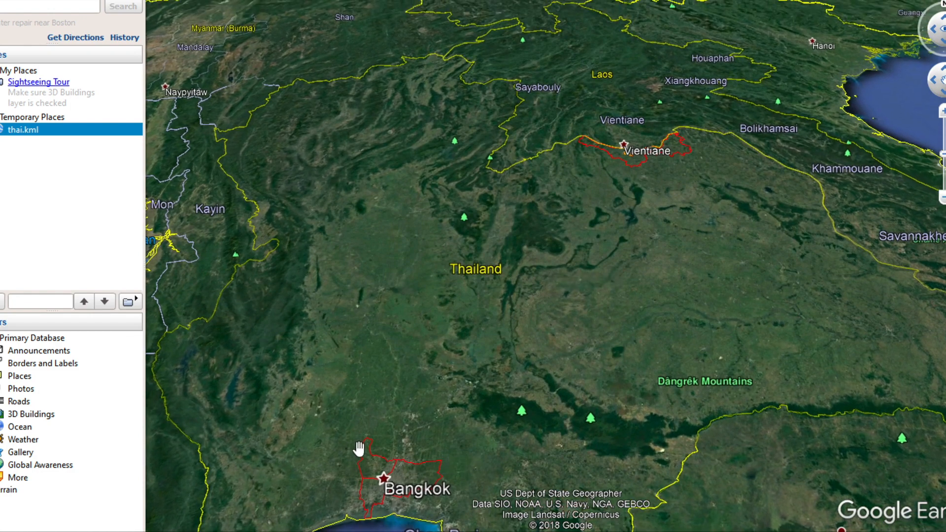
Check the embedded pictures in the information balloons of the Nonthaburi, Nong Khai and Bangkok Metropolis polygons.
{"action": "left_click", "coordinate": [370, 466]}
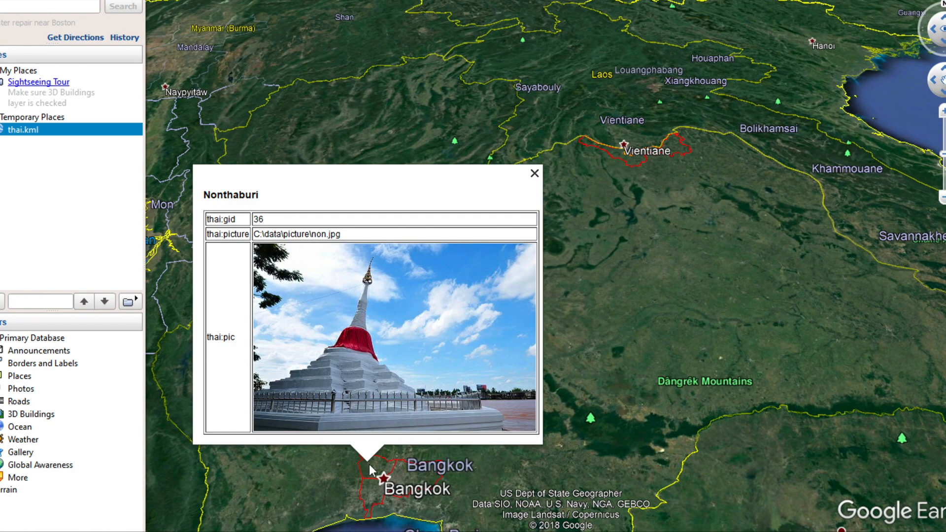
{"action": "left_click", "coordinate": [630, 164]}
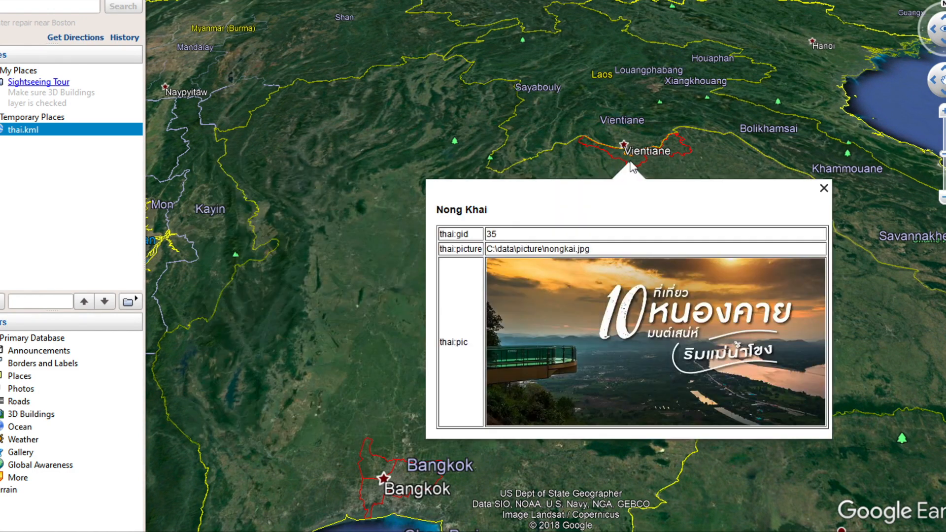
{"action": "left_click", "coordinate": [373, 498]}
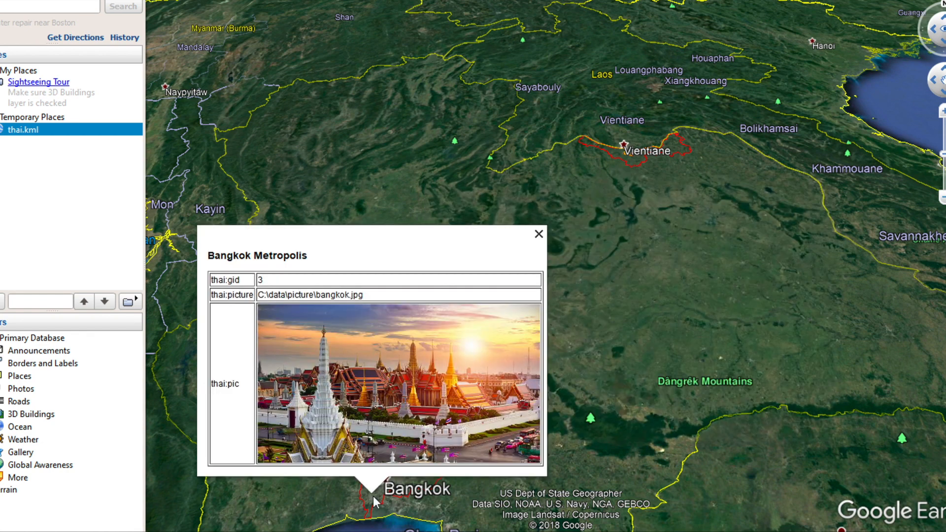
{"action": "left_click", "coordinate": [542, 235]}
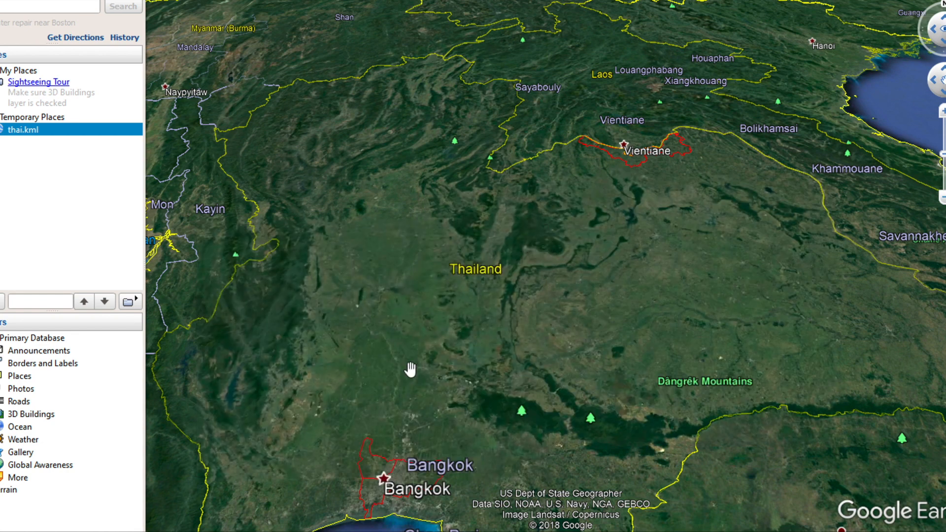
{"action": "left_click", "coordinate": [370, 456]}
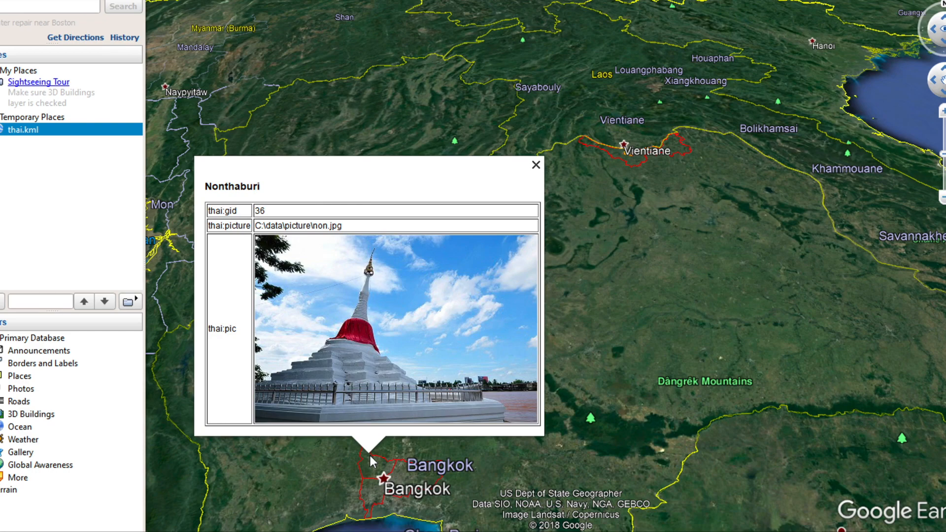